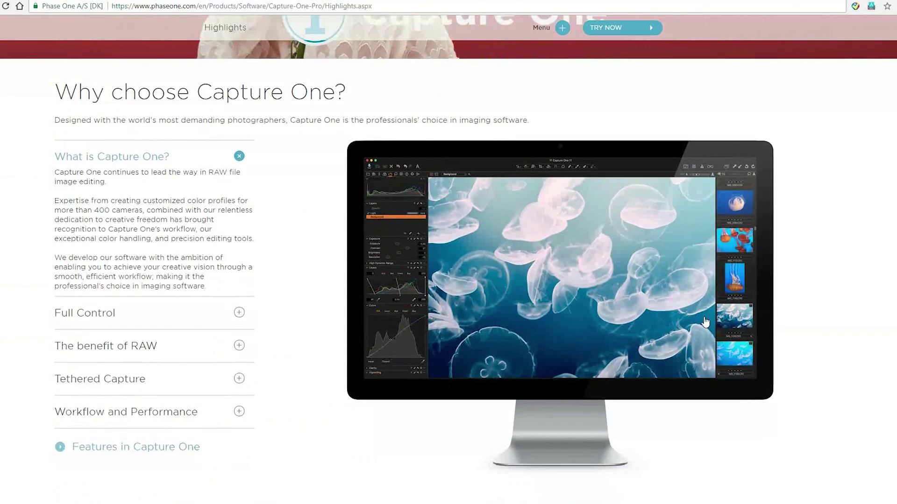
- Apply a 10% voucher to the Capture One Pro 11 order, cutting 299.00 USD to 269.00 USD
scroll(705, 322, "down", 10)
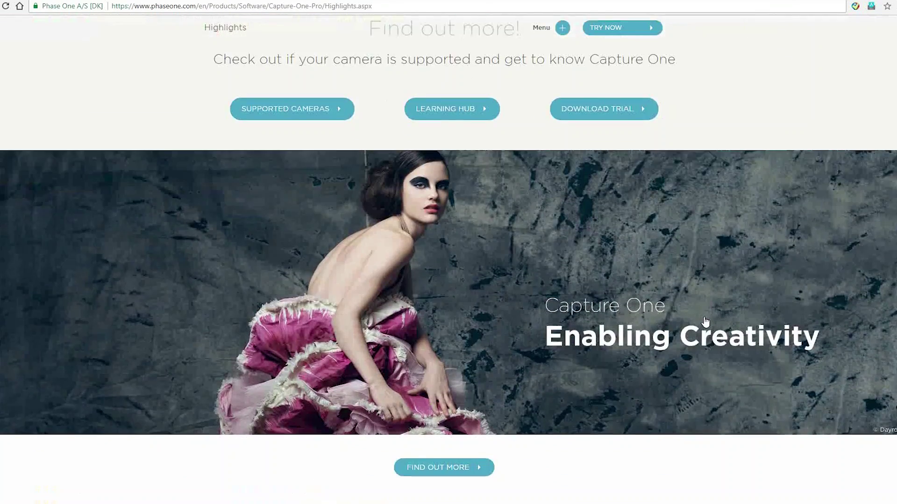
scroll(705, 322, "down", 3)
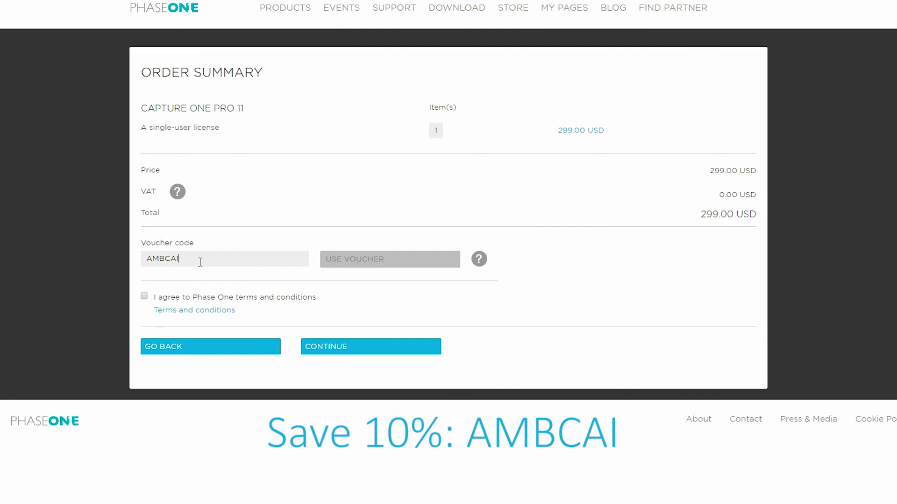
left_click(391, 267)
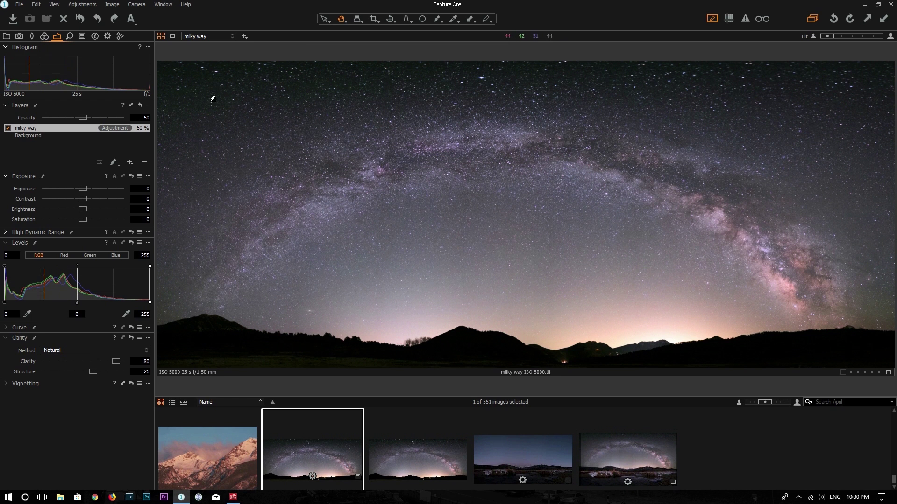
- Reset the panorama's adjustments, undo once, then reset again to the bare Background layer
left_click(79, 18)
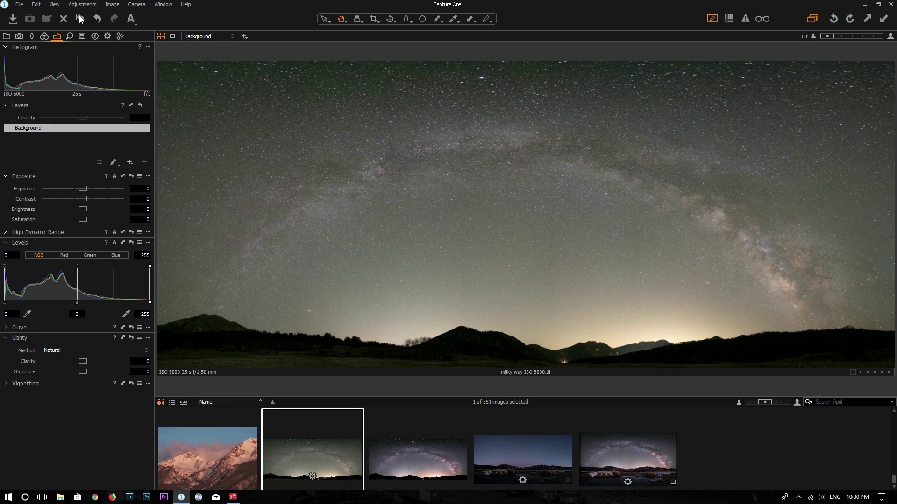
key("ctrl+z")
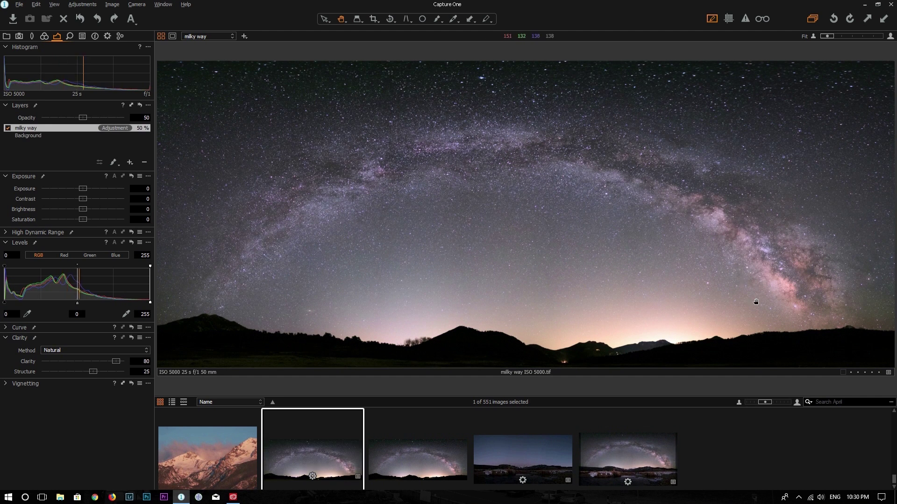
left_click(80, 19)
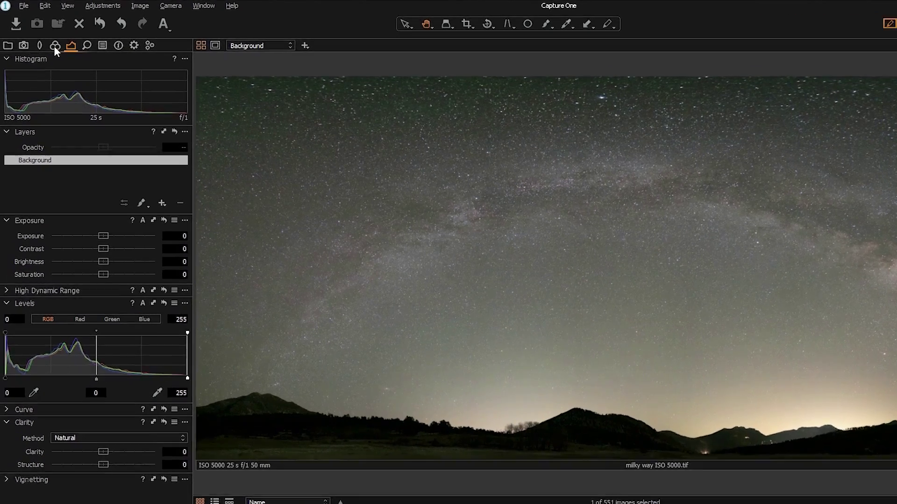
- Set a custom white balance of 3056 K with tint 5.6 to neutralise the green sky
left_click(44, 36)
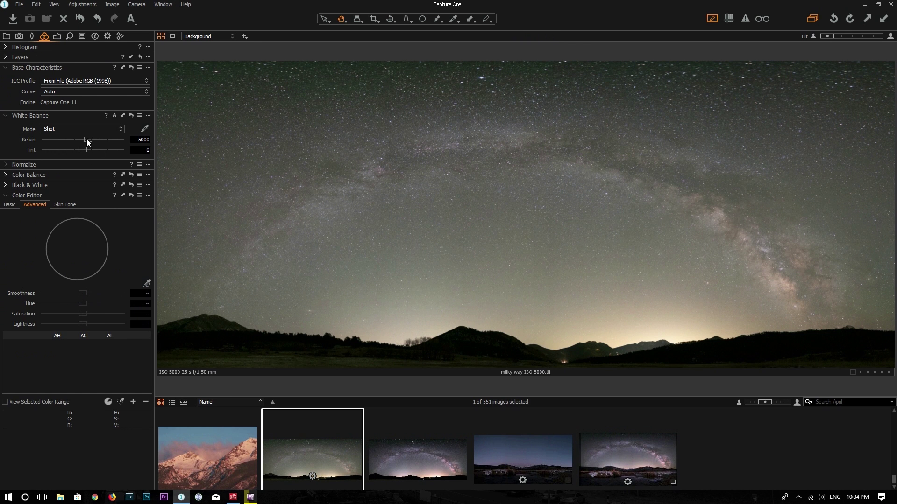
left_click_drag(86, 139, 68, 139)
left_click_drag(83, 150, 77, 150)
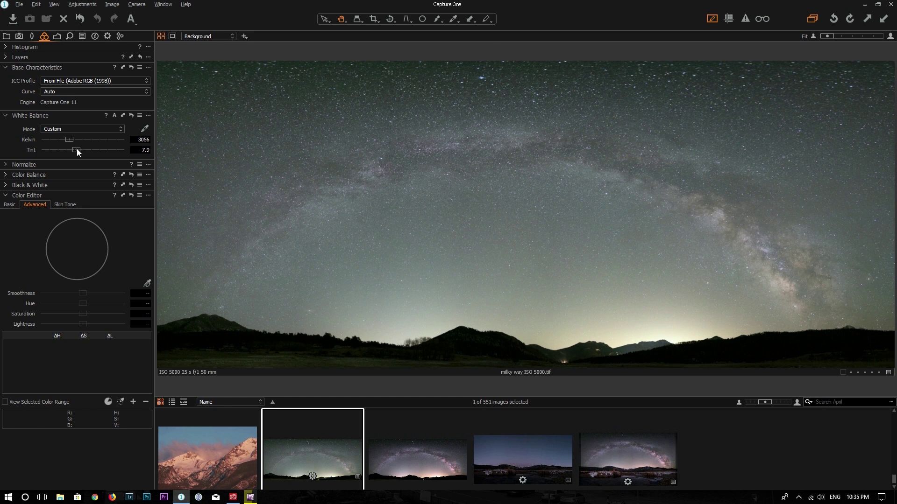
left_click_drag(77, 150, 86, 148)
left_click_drag(88, 149, 88, 149)
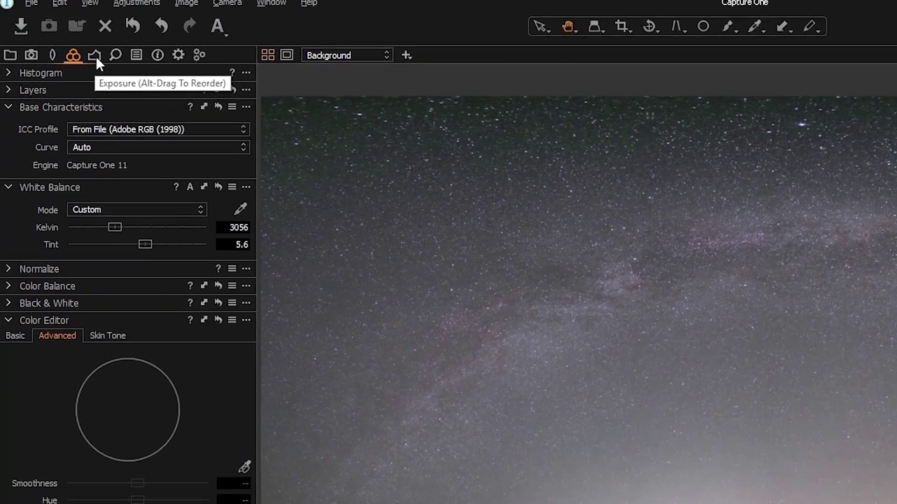
- Auto-adjust Levels, then set black point 17, white point 248 and midtone -0.08
left_click(95, 56)
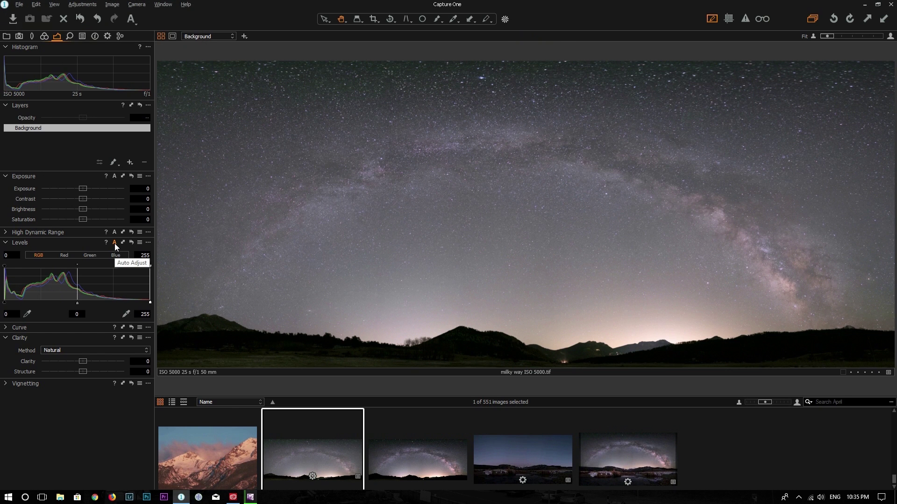
left_click(114, 243)
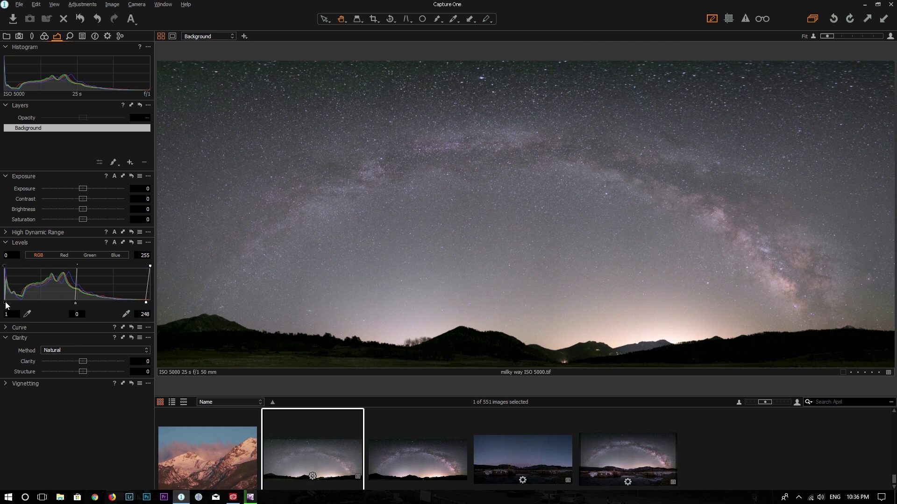
left_click_drag(6, 306, 15, 308)
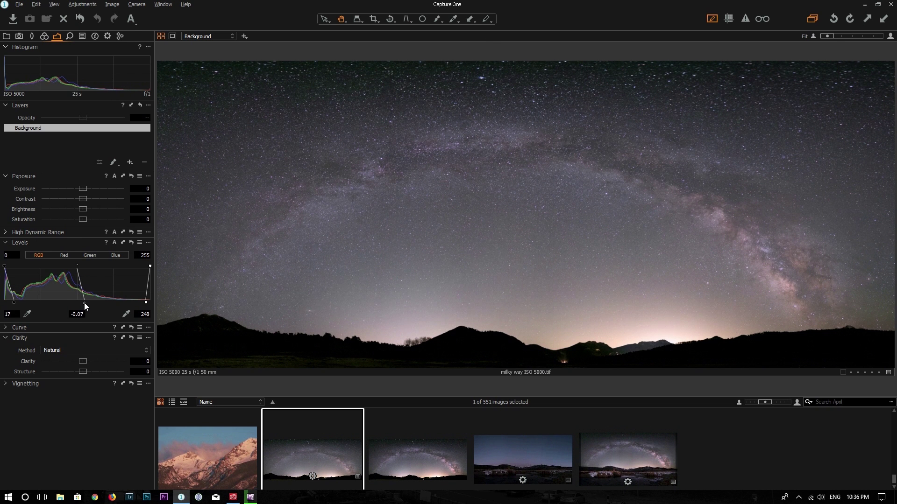
left_click_drag(84, 305, 86, 306)
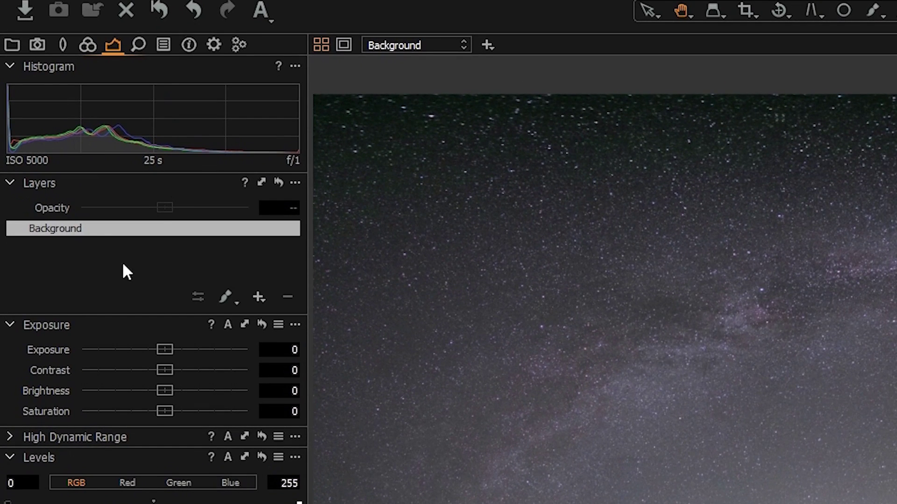
- Add a new adjustment layer above Background and rename it 'milky way'
left_click(257, 295)
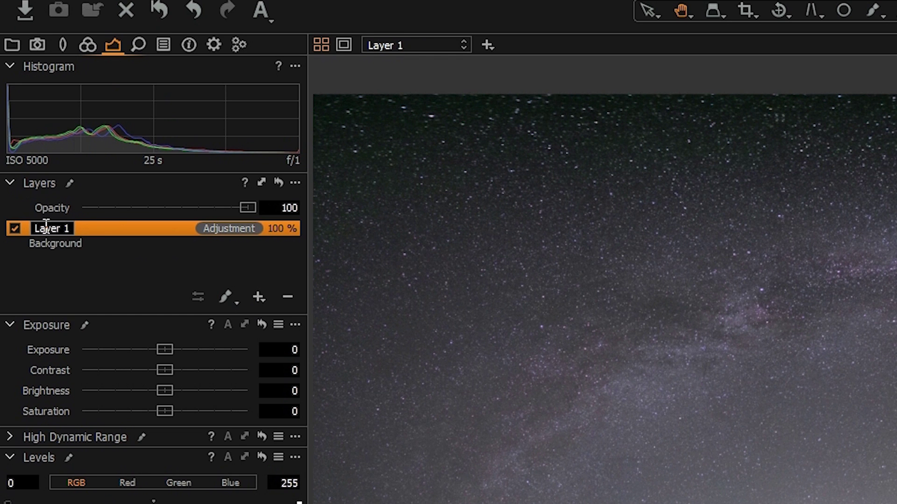
double_click(45, 227)
type("mil")
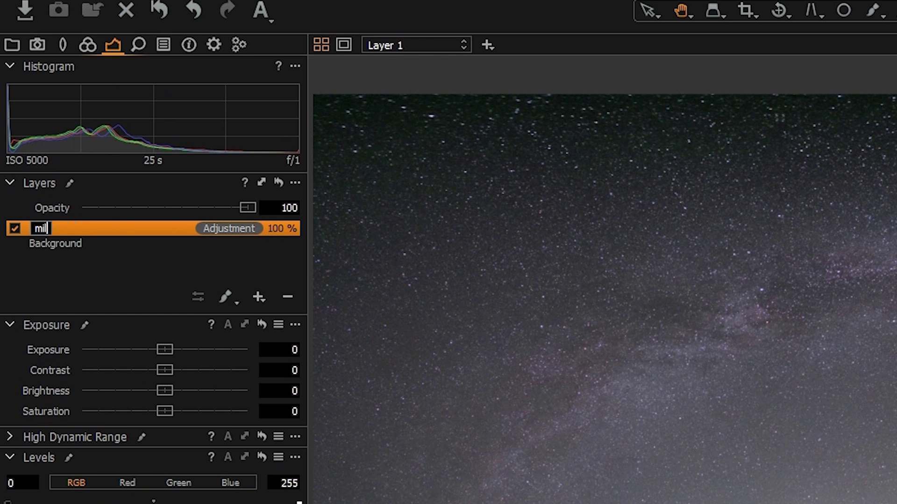
type("ky way")
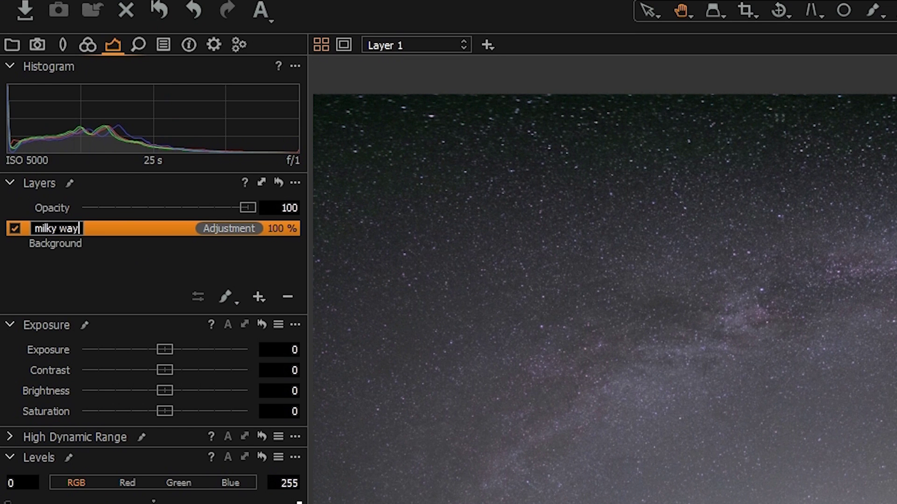
key("Return")
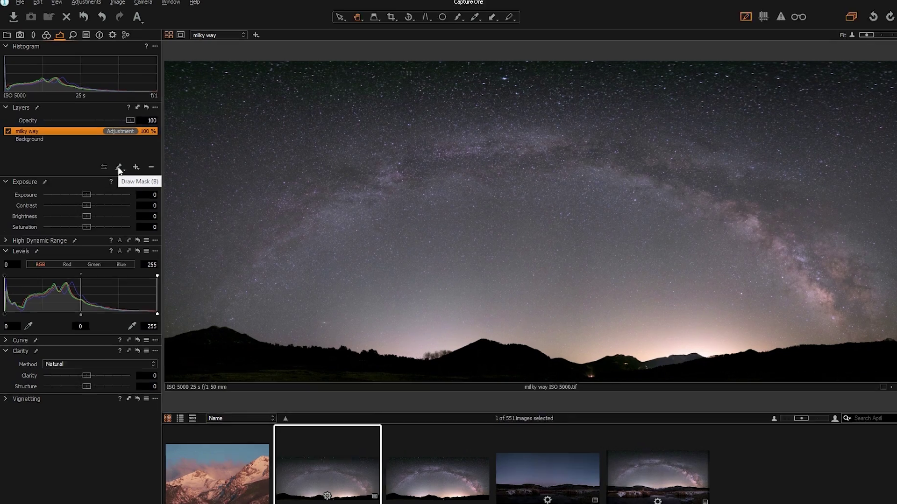
- Paint a size-445 brush mask along the Milky Way arc, toggling the overlay with M
left_click(120, 169)
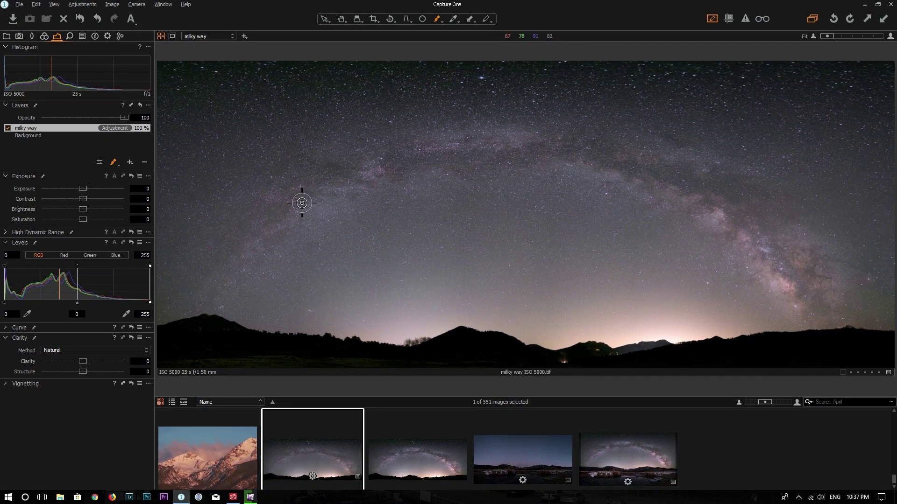
right_click(601, 346)
left_click_drag(302, 203, 323, 203)
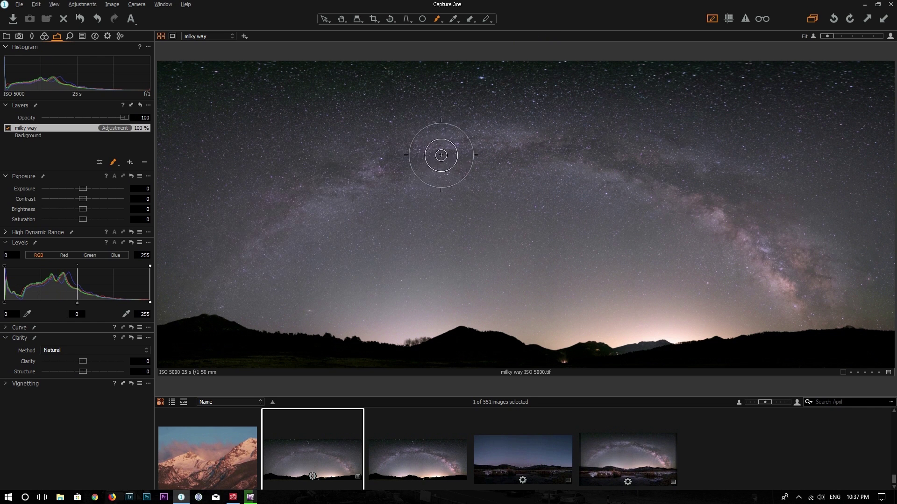
mouse_move(219, 284)
left_mouse_down()
mouse_move(576, 156)
mouse_move(780, 251)
left_mouse_up()
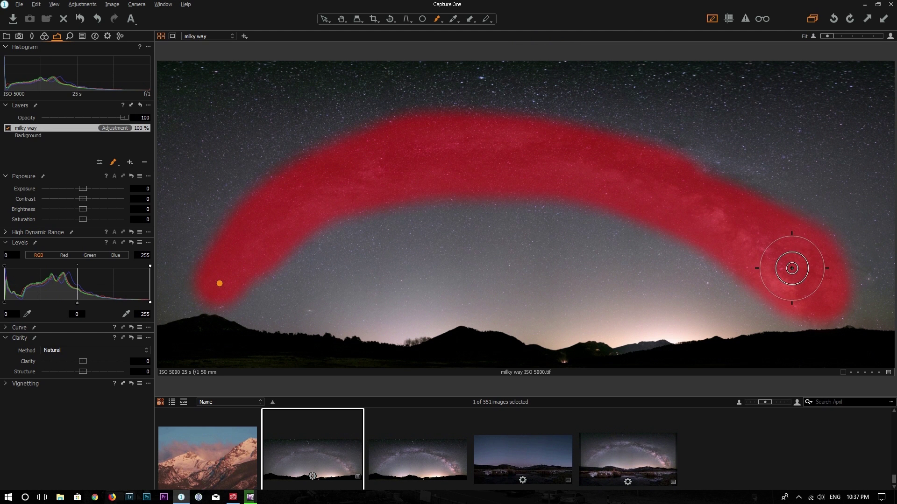
key("m")
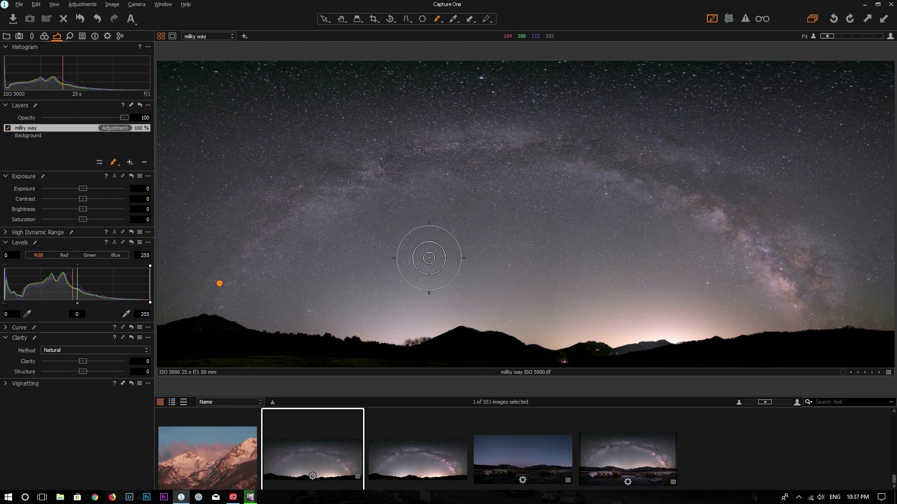
key("m")
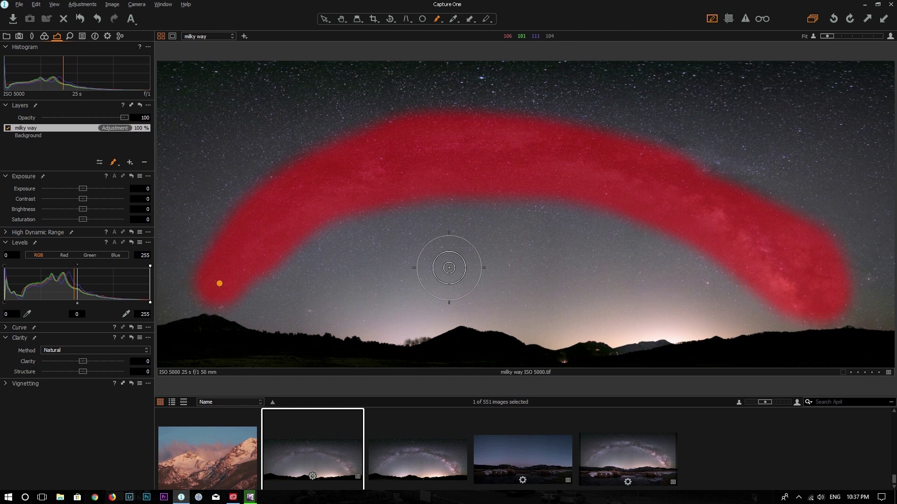
key("m")
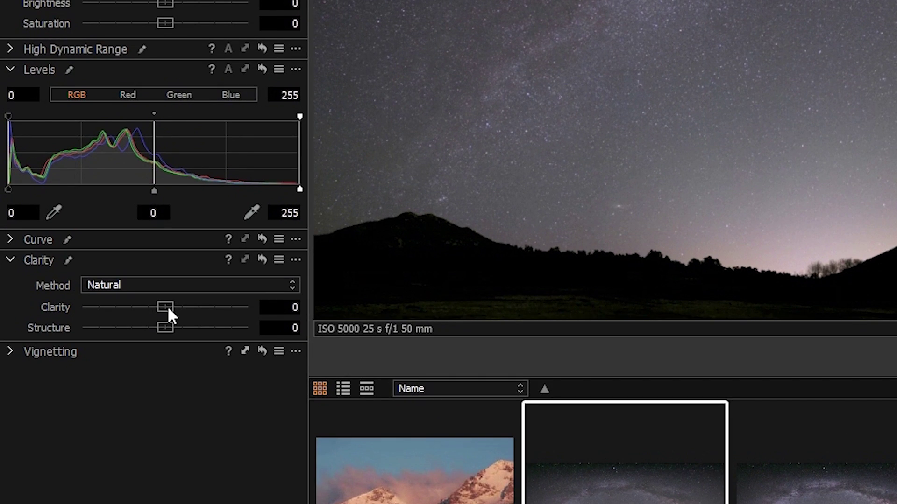
left_click_drag(168, 308, 187, 313)
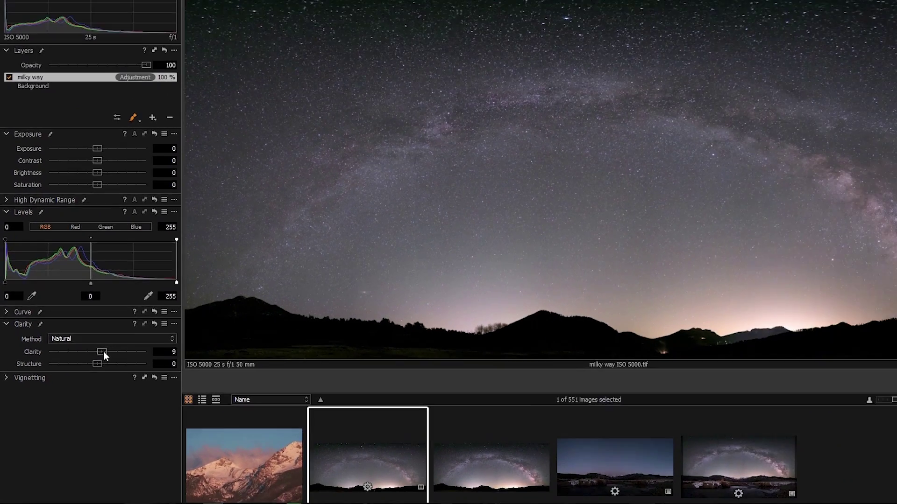
left_click_drag(100, 362, 115, 363)
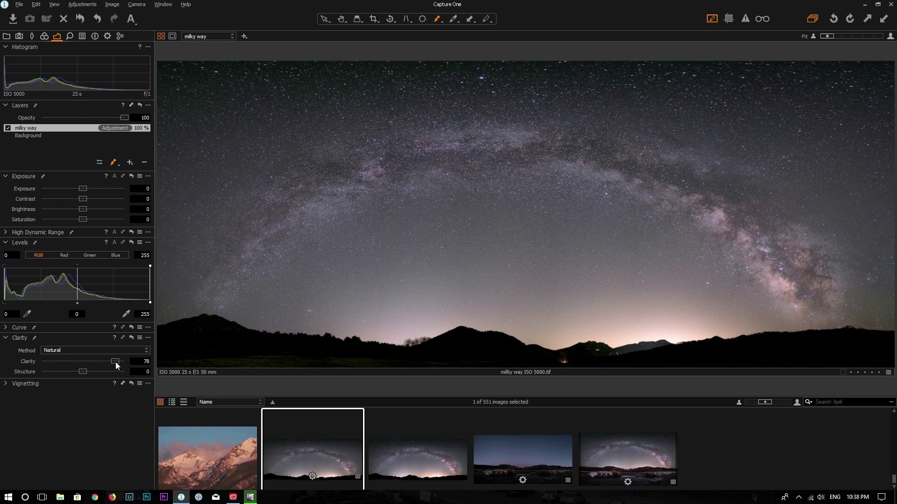
left_click(132, 337)
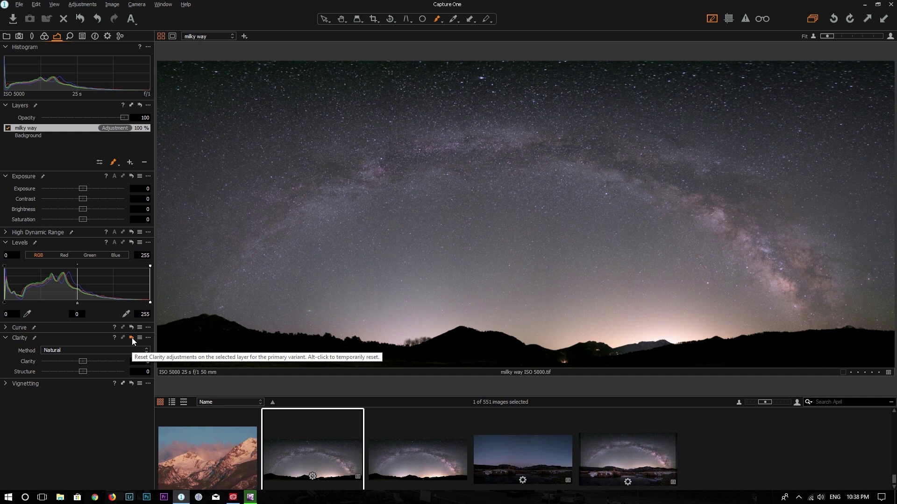
key("ctrl+z")
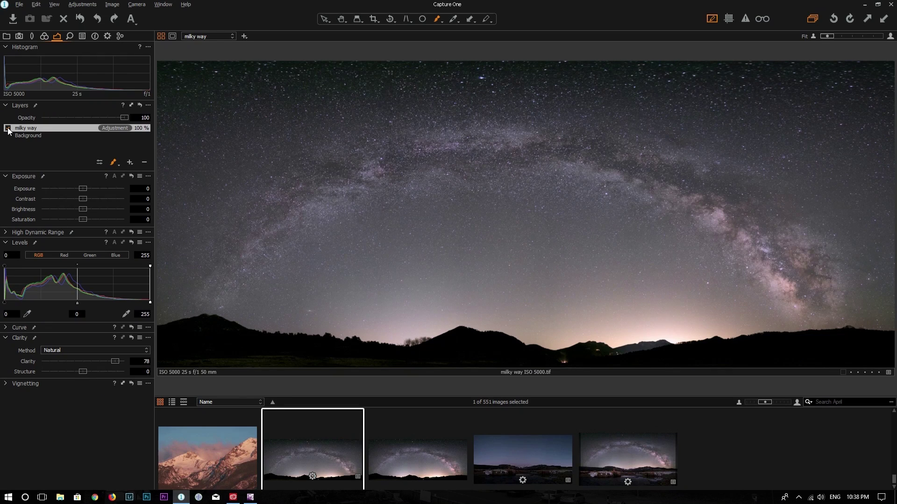
left_click(8, 128)
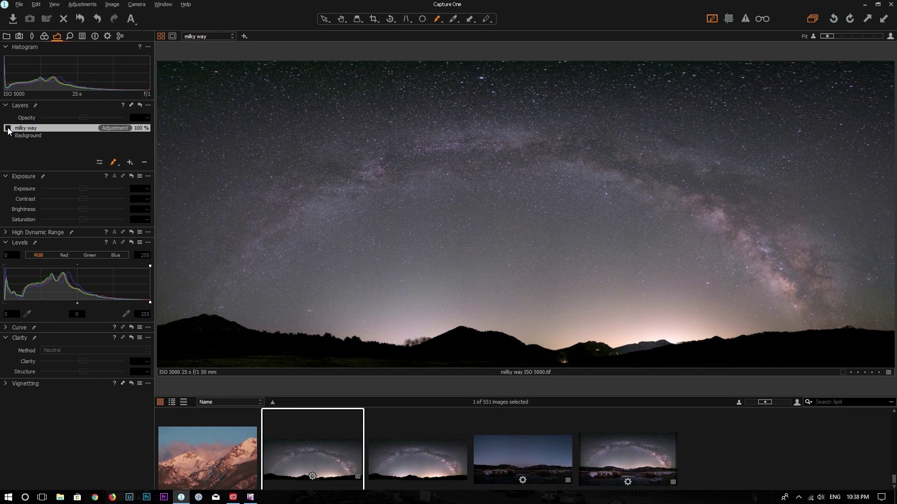
left_click(8, 129)
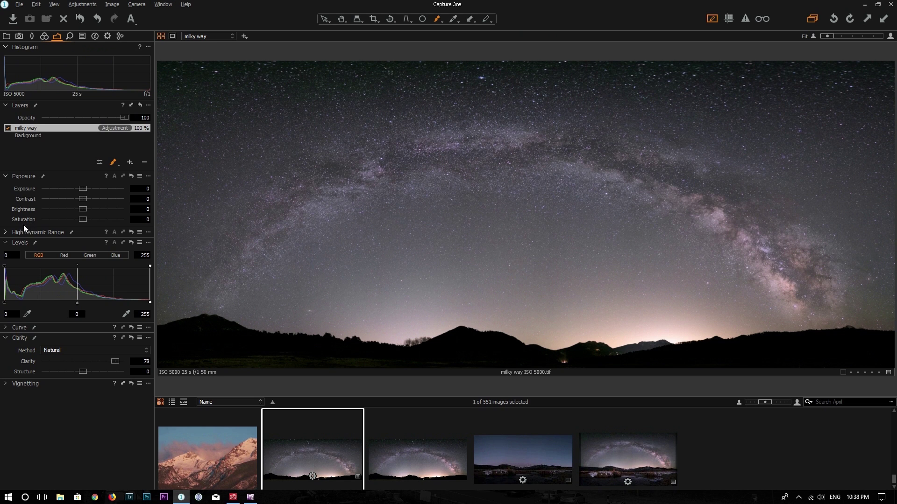
- Raise the milky way layer's Saturation to 20 and set its opacity to about 80%
left_click_drag(82, 220, 88, 221)
left_click_drag(120, 117, 38, 118)
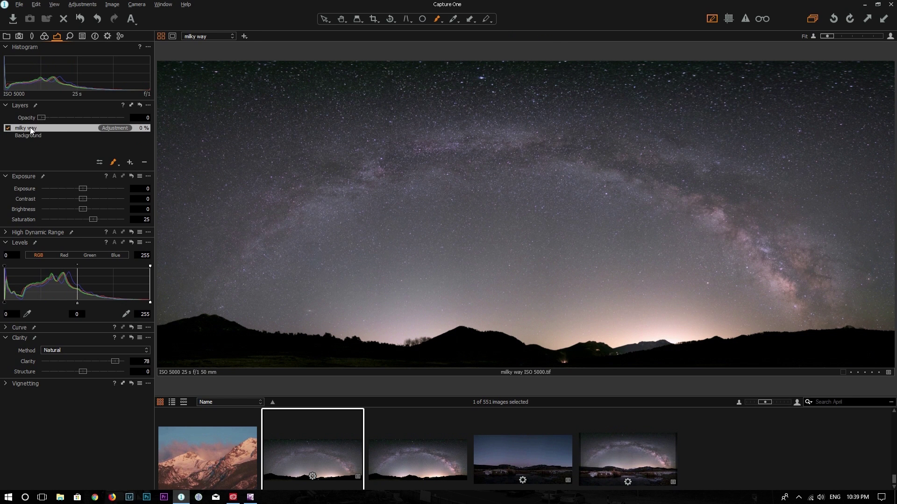
left_click(8, 128)
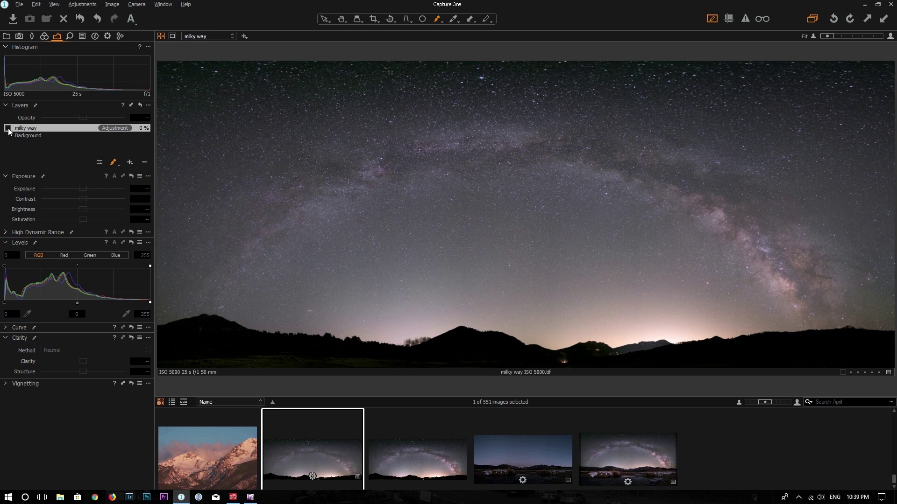
left_click(8, 128)
left_click_drag(43, 119, 125, 120)
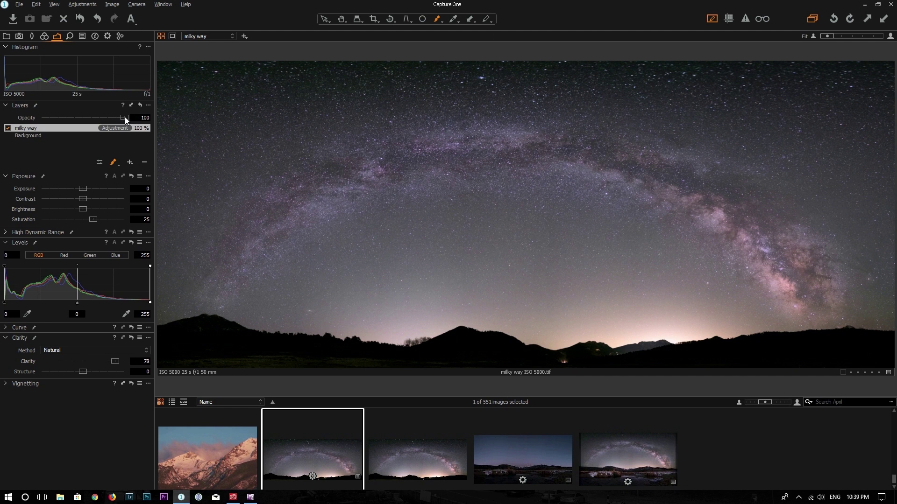
left_click_drag(125, 119, 99, 120)
- Brush the mask along the Milky Way arch, then ready the Color Editor's Advanced colour picker
mouse_move(248, 264)
left_mouse_down()
mouse_move(316, 185)
mouse_move(447, 165)
mouse_move(666, 196)
mouse_move(802, 283)
mouse_move(813, 303)
left_mouse_up()
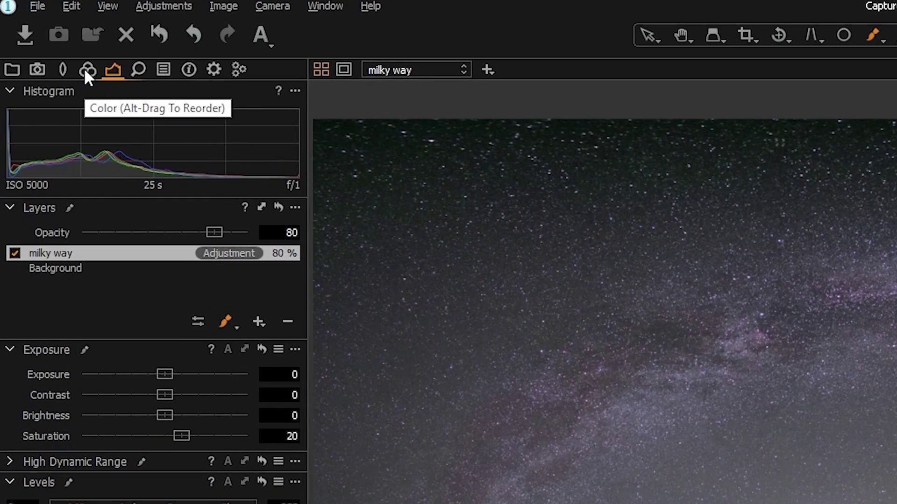
left_click(86, 73)
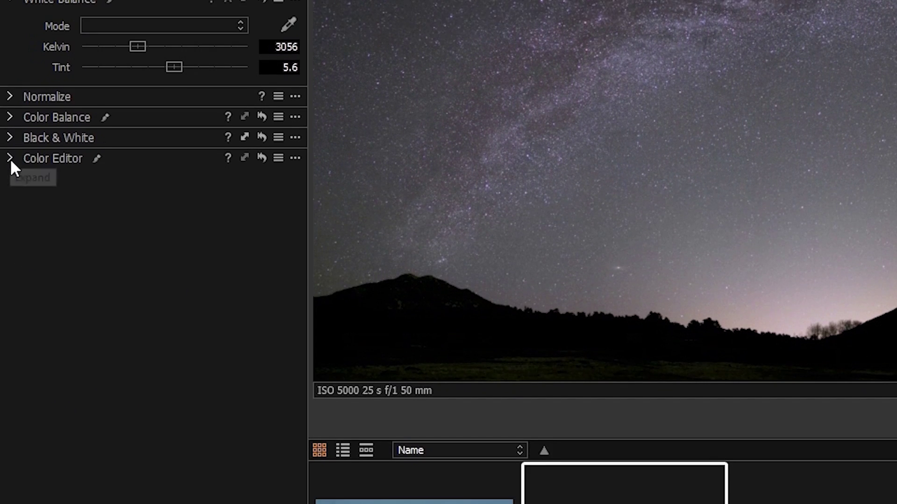
left_click(10, 161)
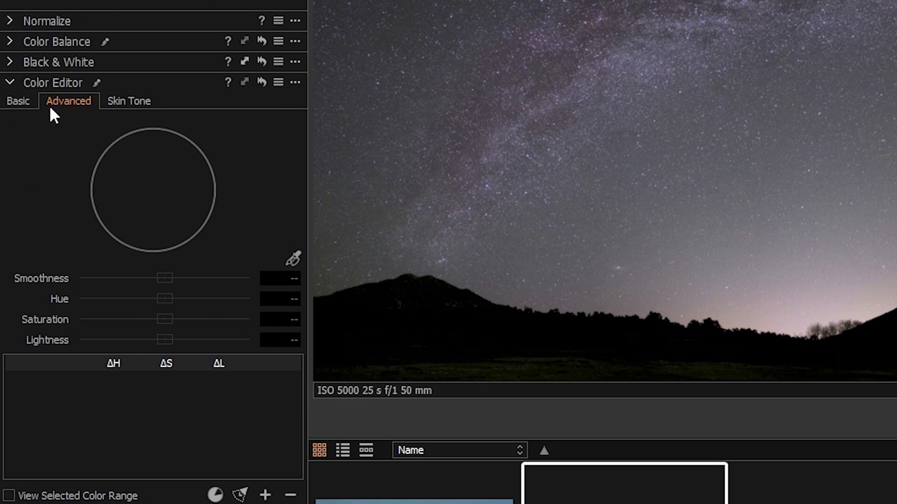
left_click(293, 258)
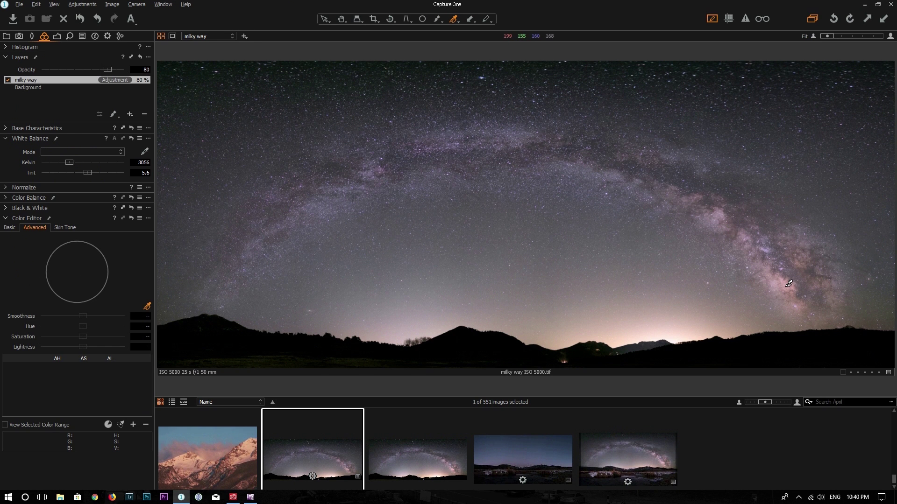
- Sample the pink Milky Way core in the Color Editor and give it +10 saturation
left_click(788, 283)
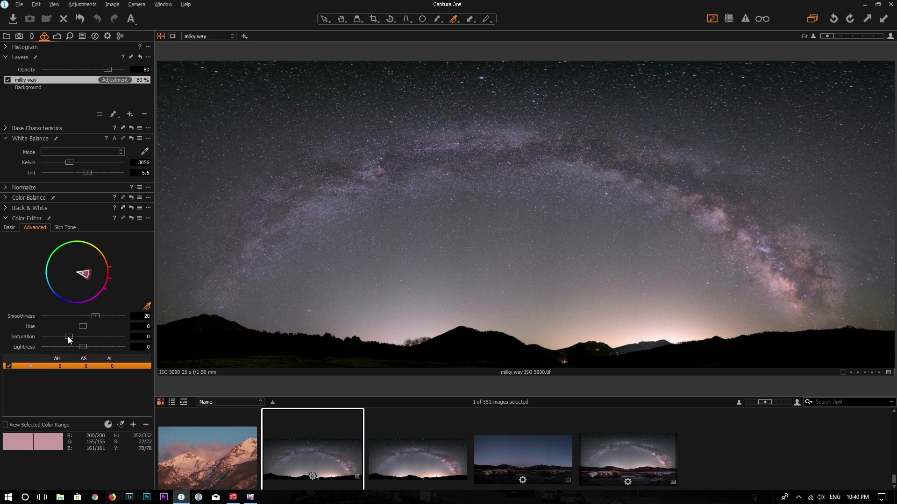
left_click_drag(68, 336, 72, 336)
left_click_drag(74, 337, 71, 335)
- Add a purple colour range from the arc with Saturation 10 and Lightness about 4.4
left_click(385, 167)
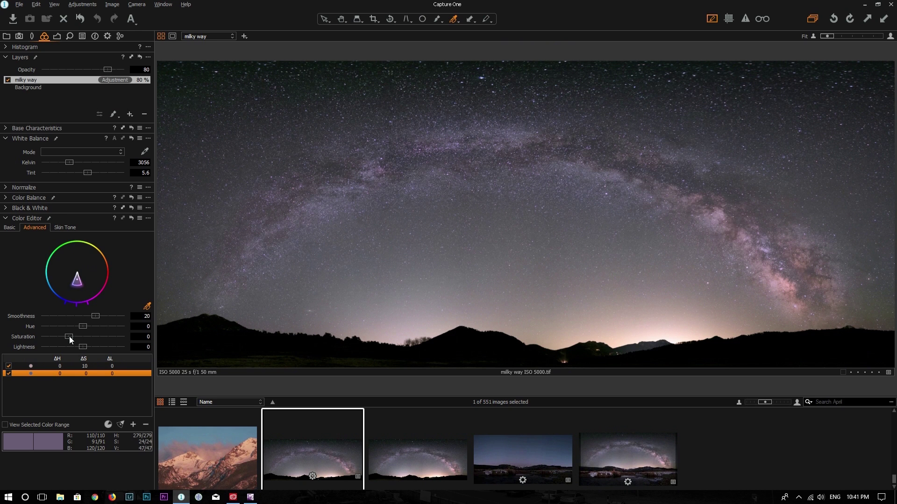
left_click_drag(69, 337, 72, 337)
left_click_drag(83, 347, 135, 346)
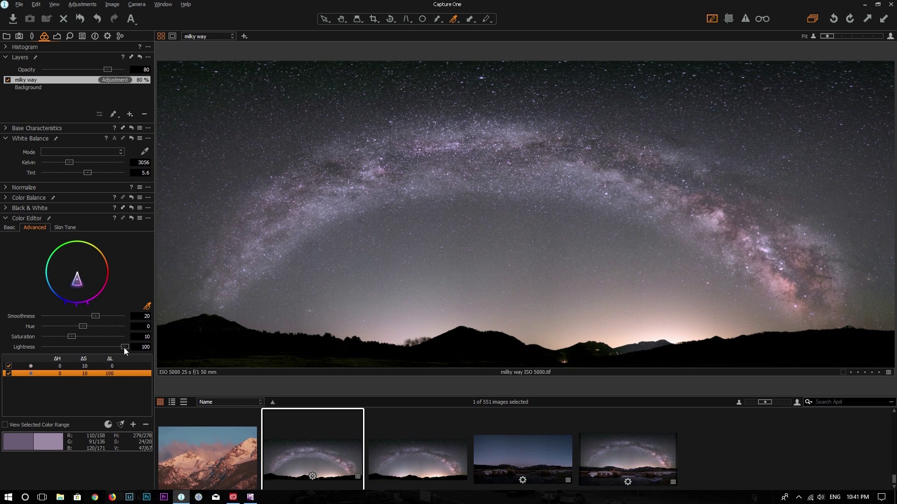
double_click(125, 347)
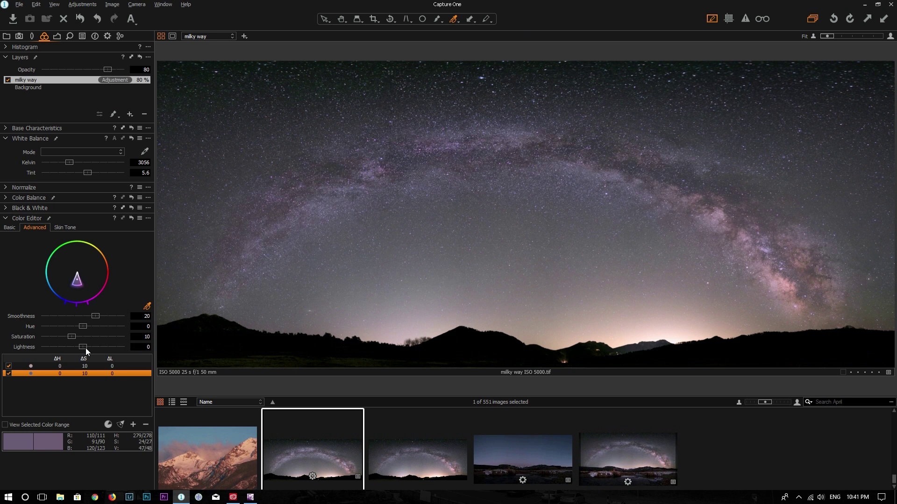
left_click_drag(85, 348, 86, 349)
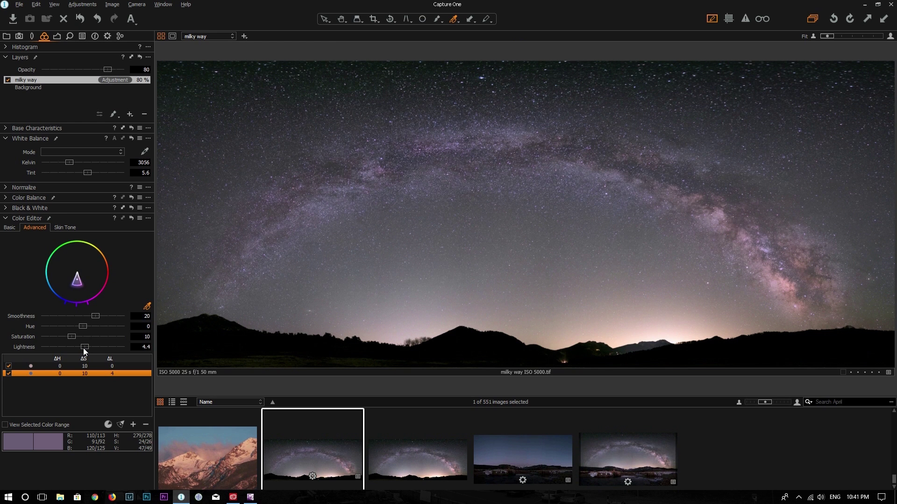
- Set Saturation to 10 on the Background layer and the milky way layer in the Exposure tools
left_click(57, 35)
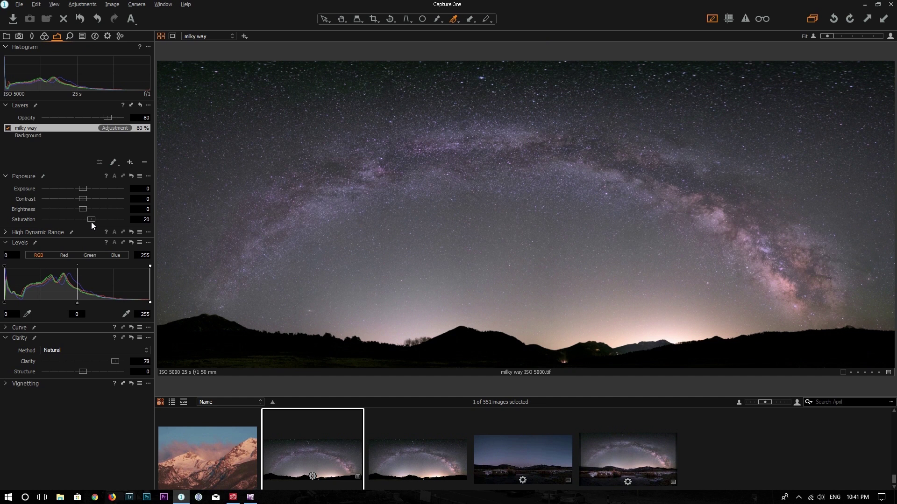
left_click(33, 136)
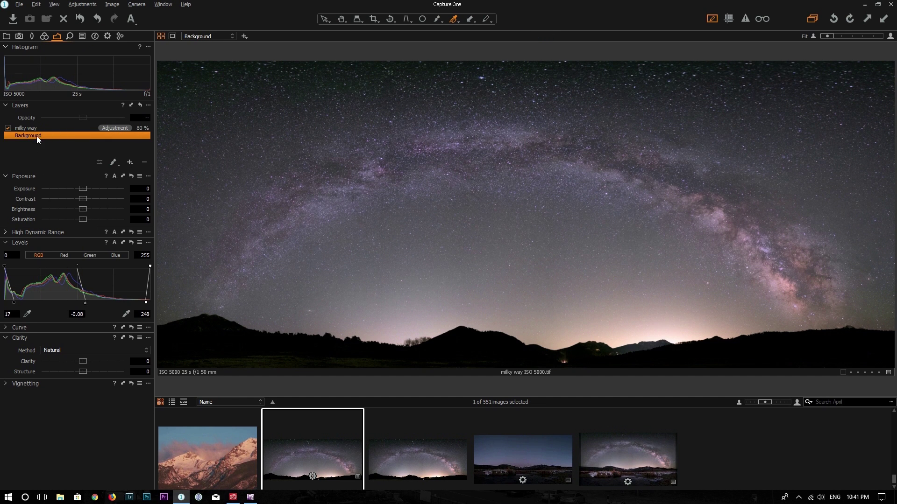
left_click(83, 222)
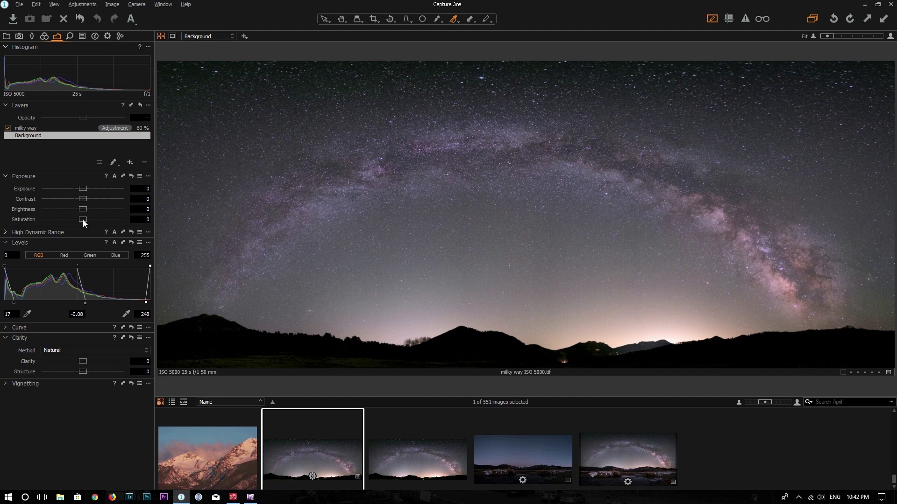
left_click_drag(84, 221, 88, 221)
left_click(28, 128)
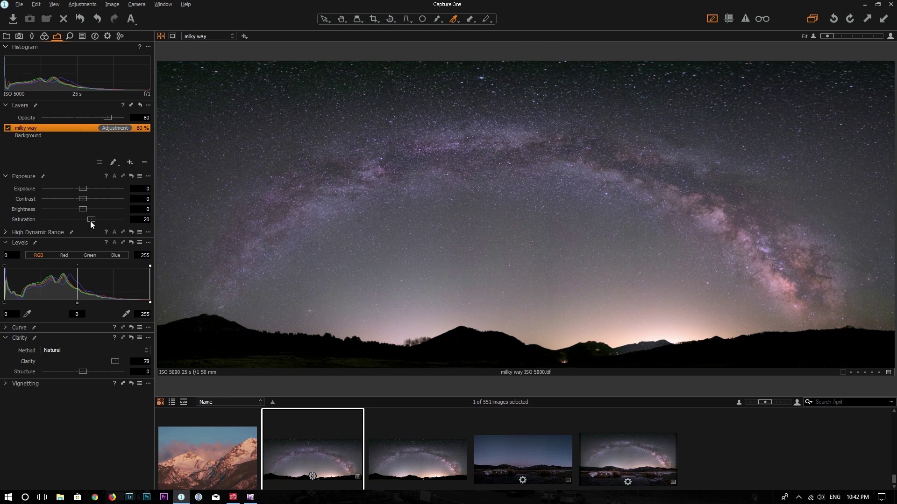
left_click_drag(91, 220, 88, 221)
- Reset adjustments to compare before/after, undo with Ctrl+Z, then show the Color tools
left_click(79, 18)
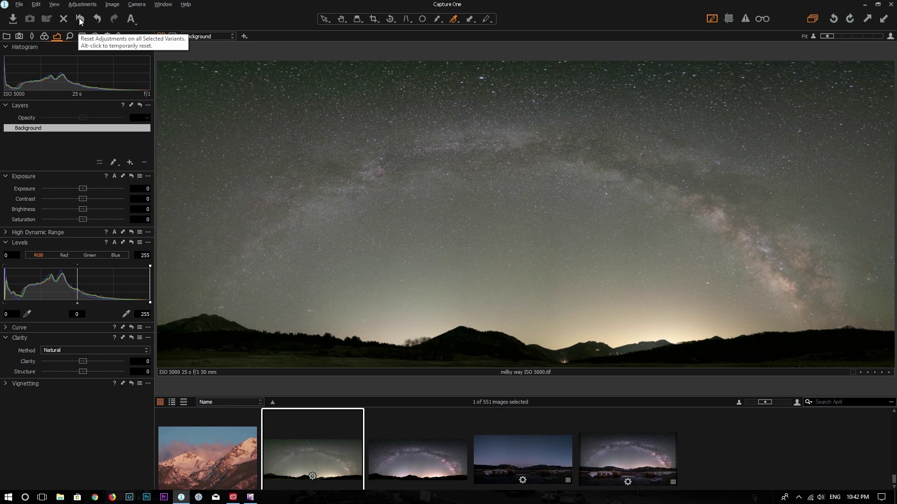
key("ctrl+z")
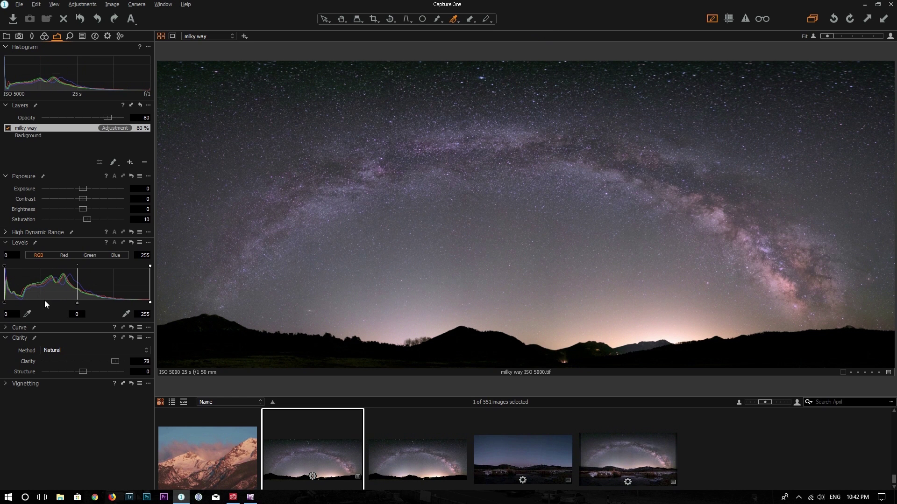
left_click(44, 36)
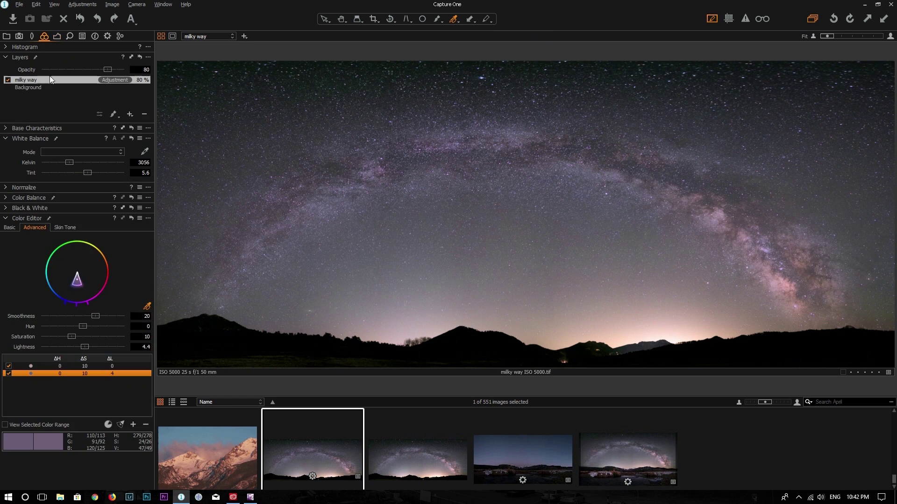